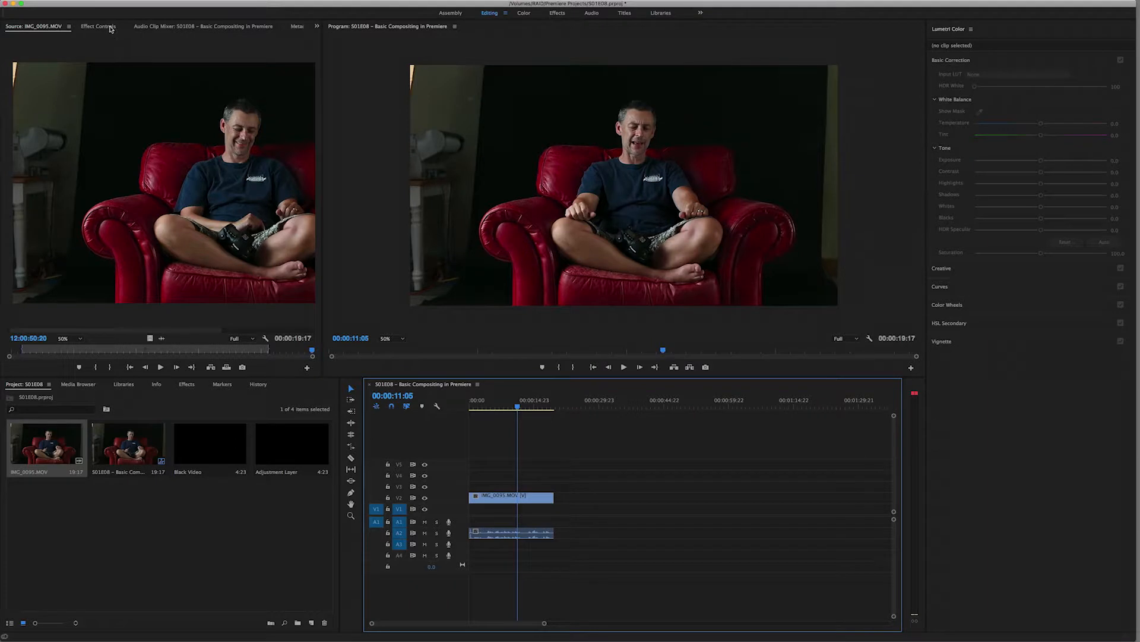
Draw a closed freeform opacity mask on IMG_0095.MOV around the man and the armchair, and nudge its lower-right point slightly inward
click(504, 498)
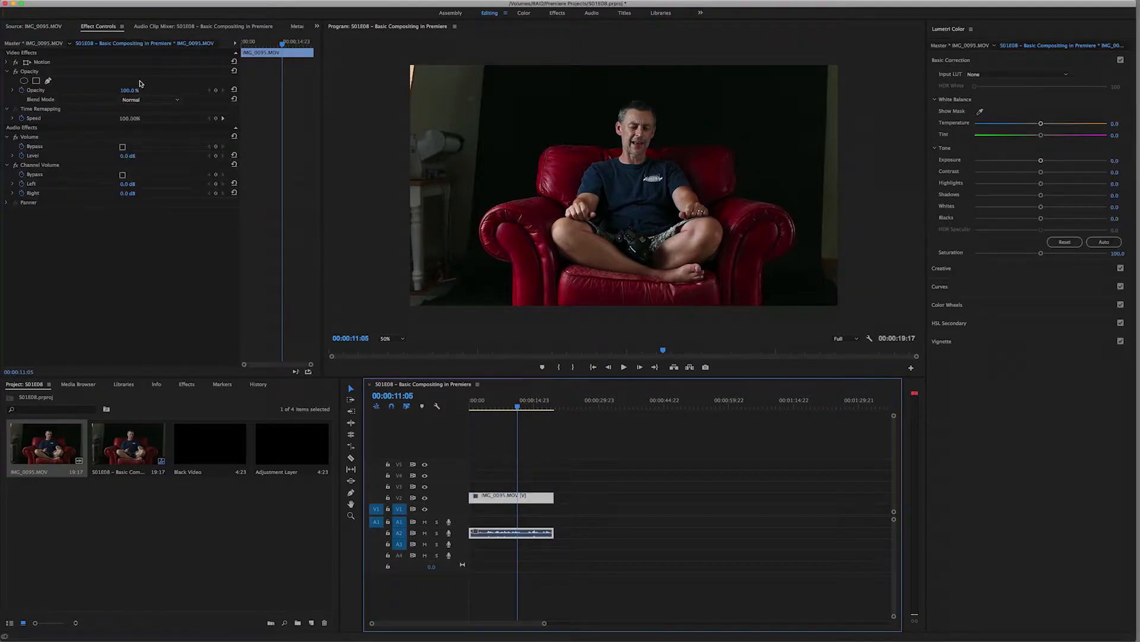
click(48, 81)
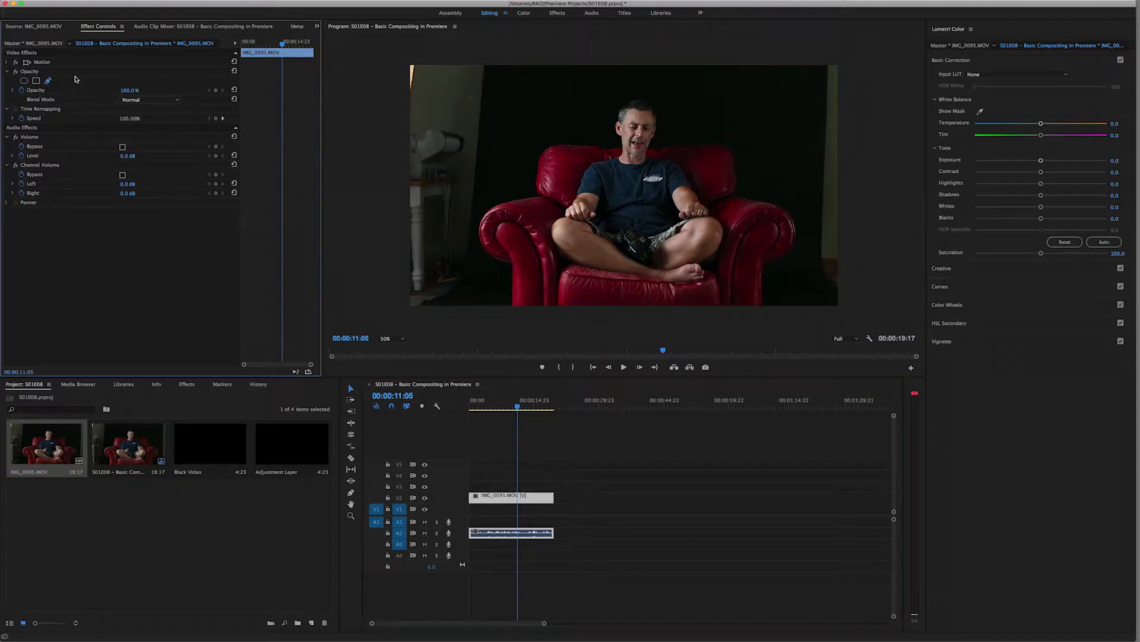
click(494, 54)
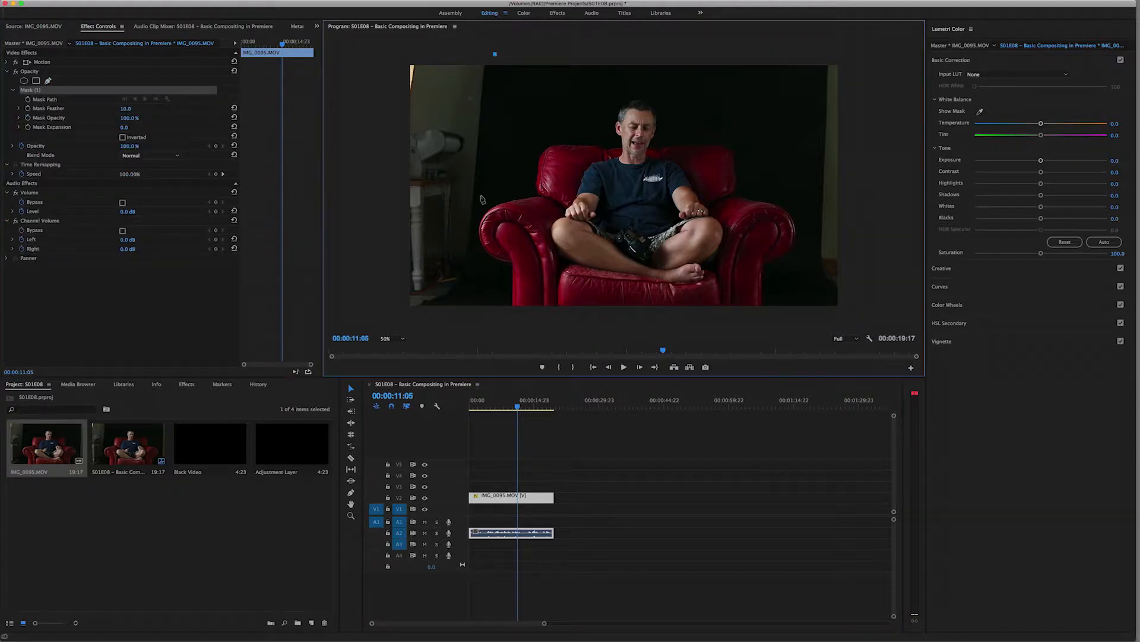
click(475, 237)
click(451, 303)
click(438, 326)
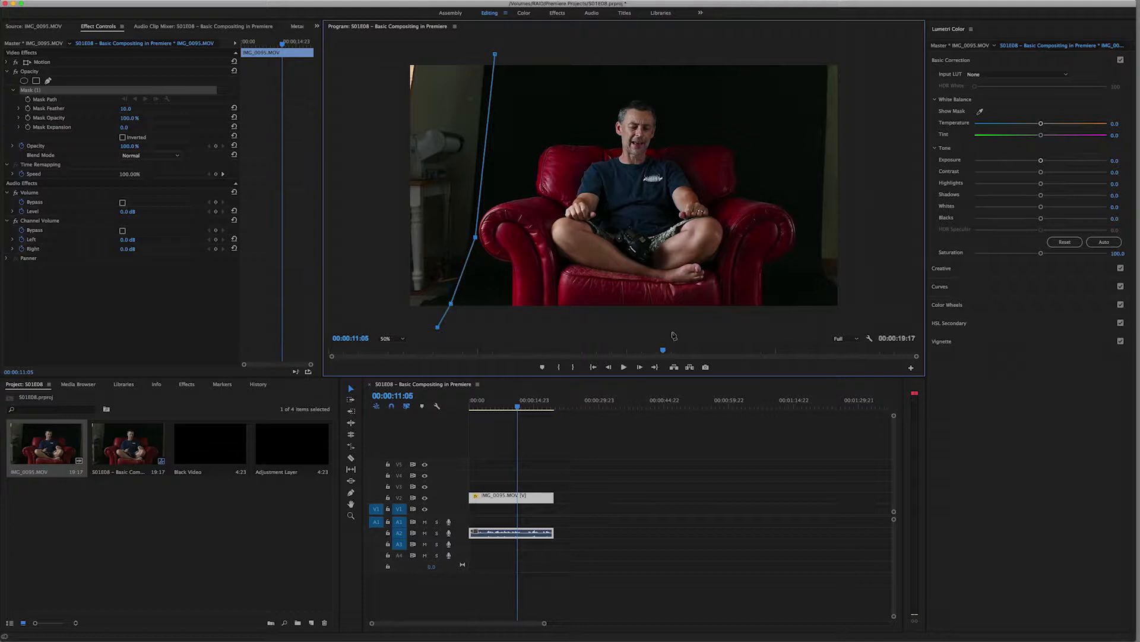
click(838, 319)
click(821, 283)
click(822, 57)
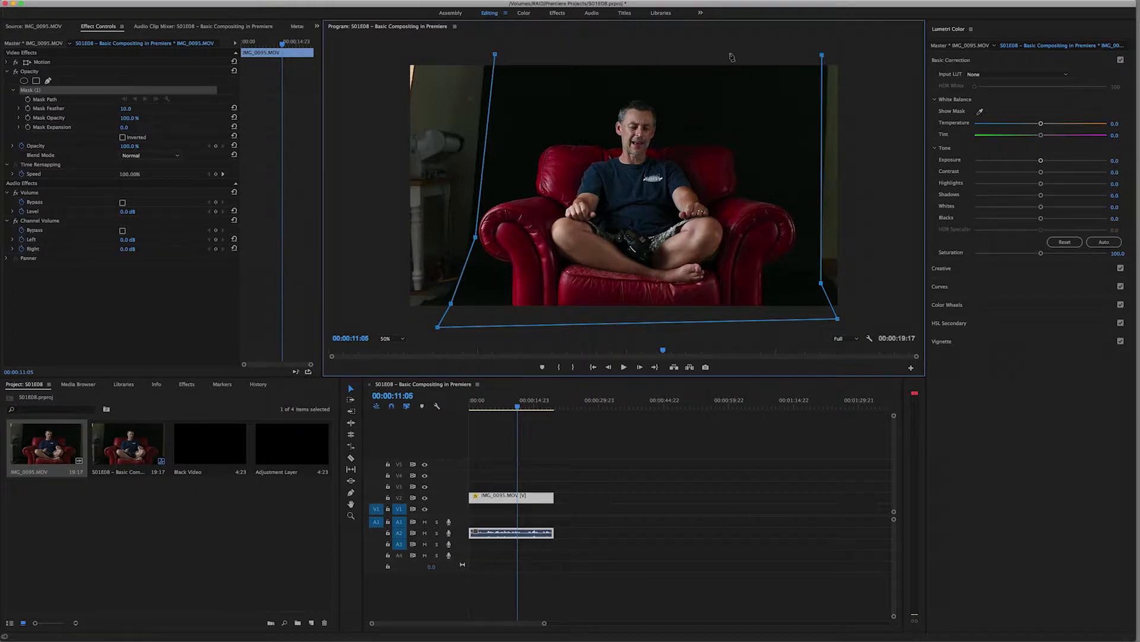
click(495, 54)
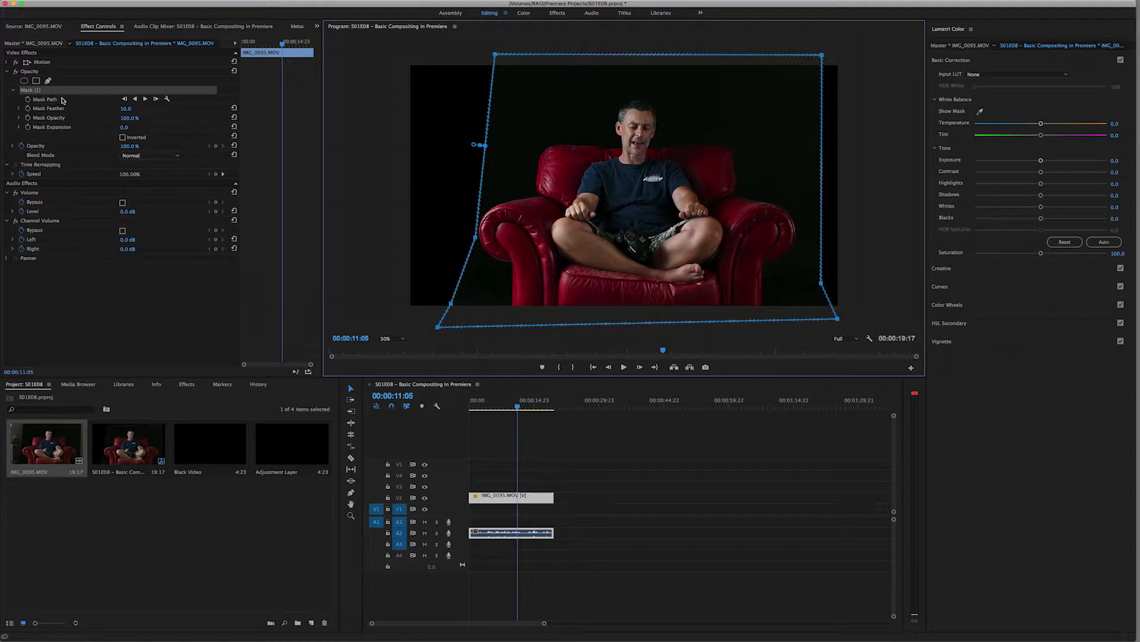
drag(822, 287, 820, 287)
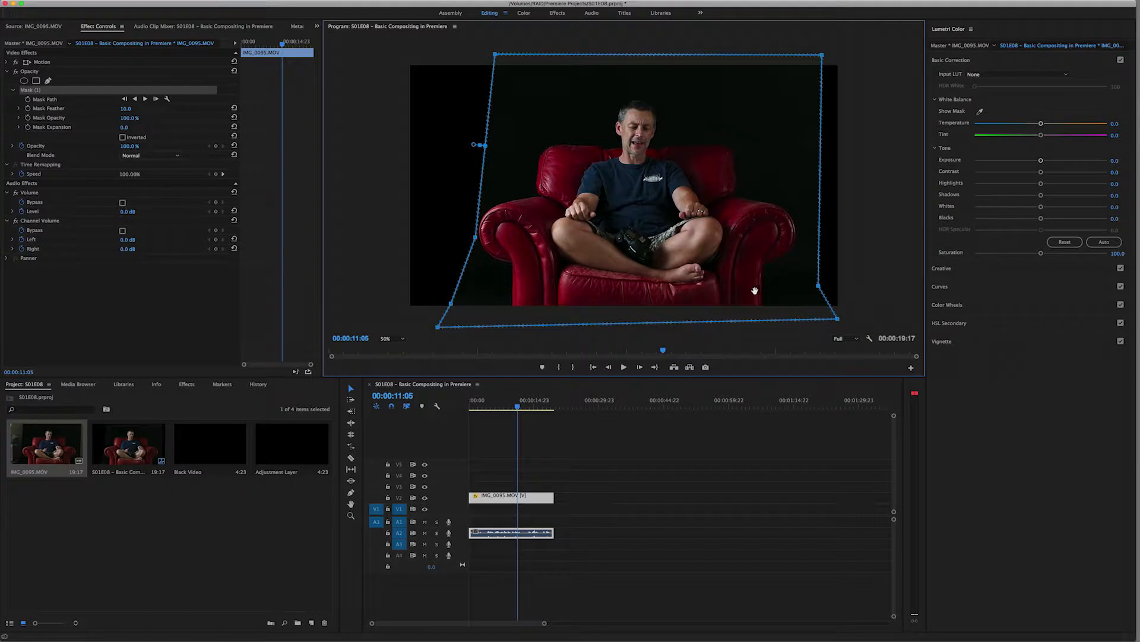
click(578, 446)
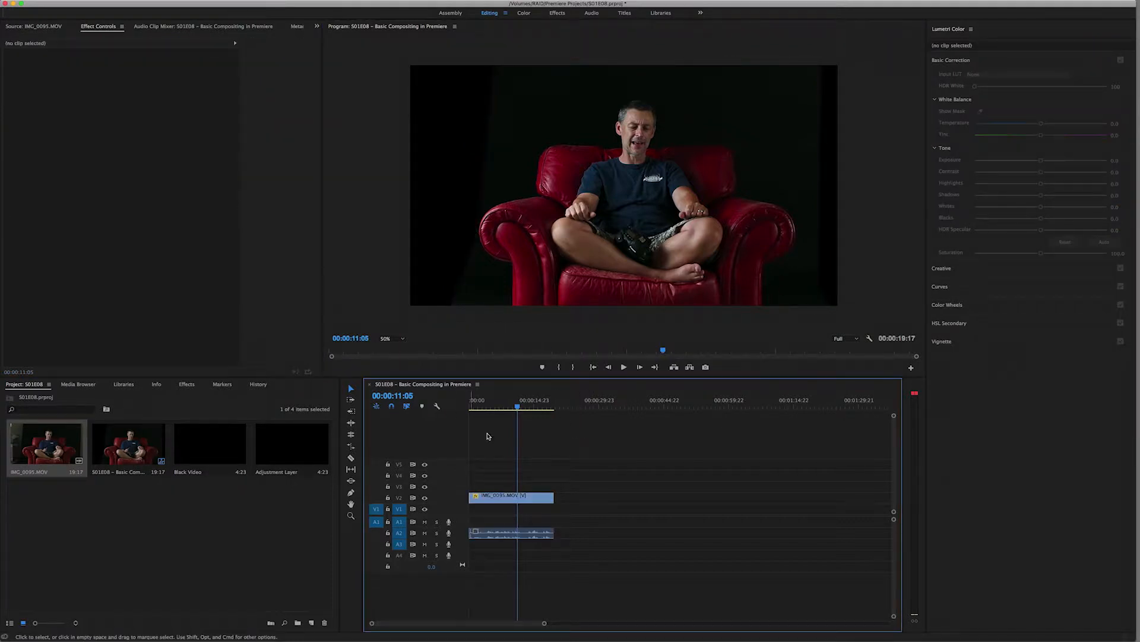
click(120, 532)
right_click(122, 533)
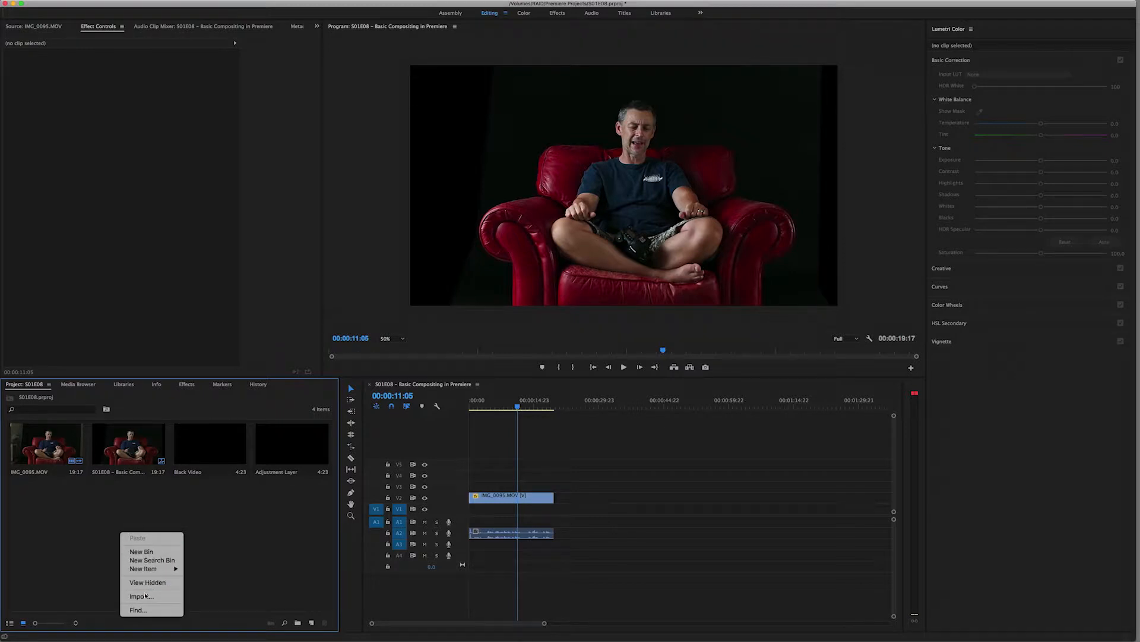
mouse_move(166, 571)
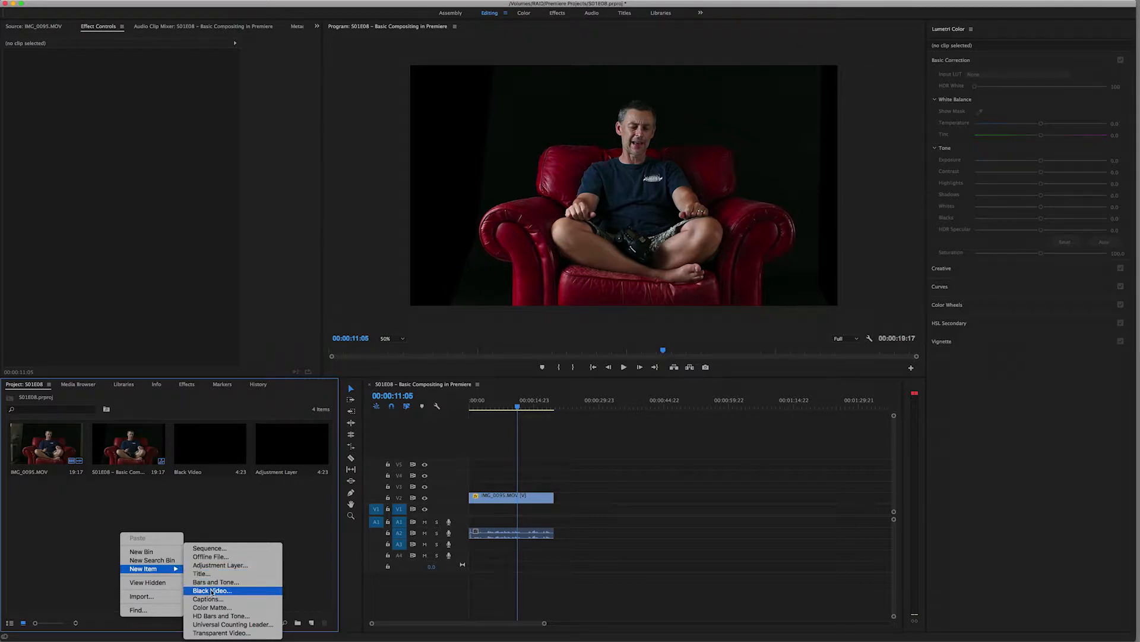
click(232, 508)
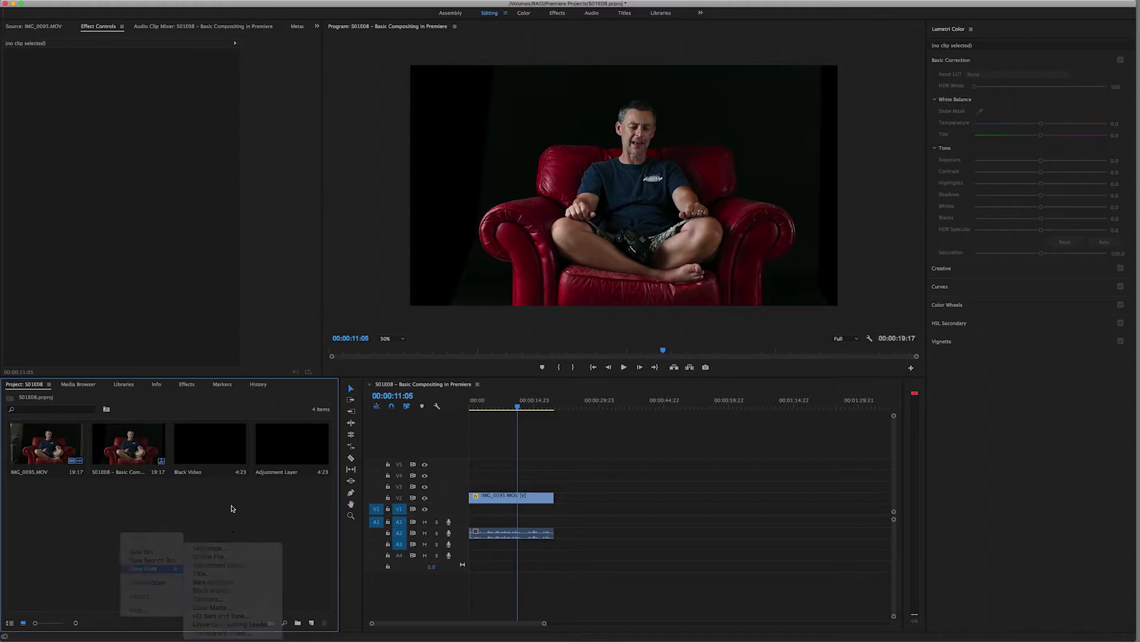
Place Black Video on V1 beneath IMG_0095.MOV for the clip's full length, and move the playhead to 00:00:08:23
drag(211, 445, 553, 504)
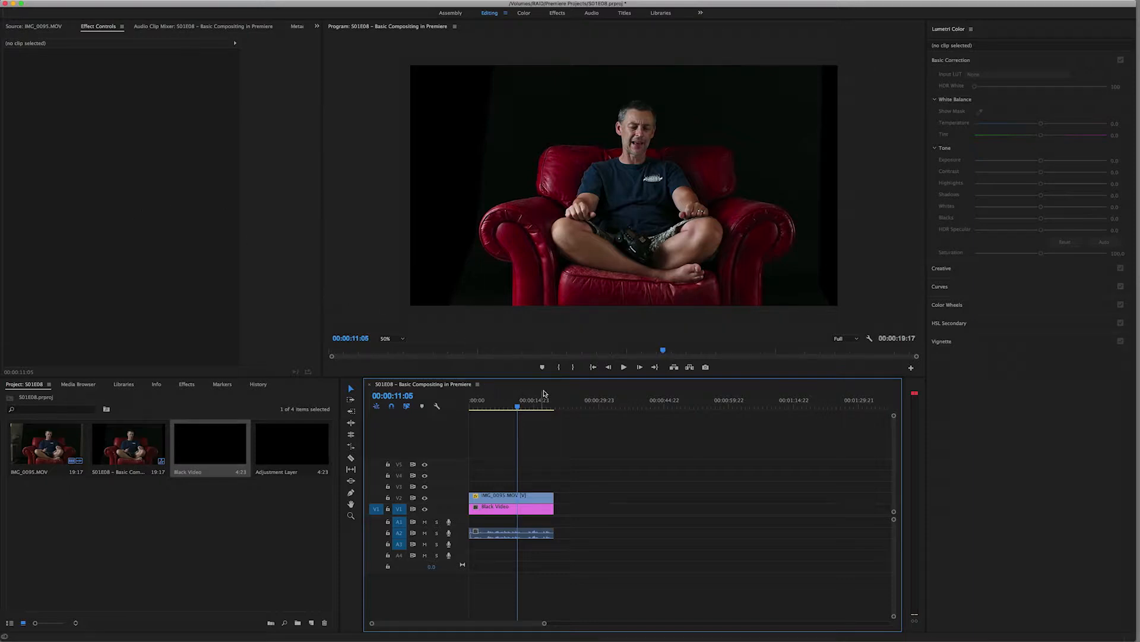
mouse_move(519, 408)
mouse_down()
mouse_move(487, 408)
mouse_move(508, 409)
mouse_up()
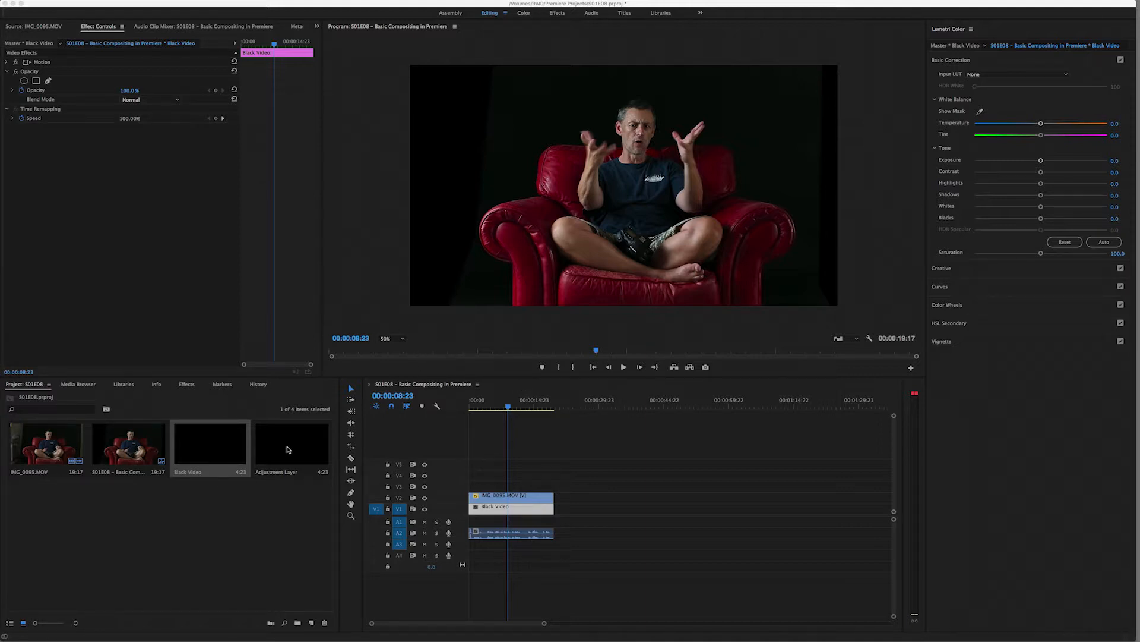
Add the existing adjustment layer on V5 across the clip's full length and raise its Lumetri exposure to 3.1
drag(287, 448, 471, 472)
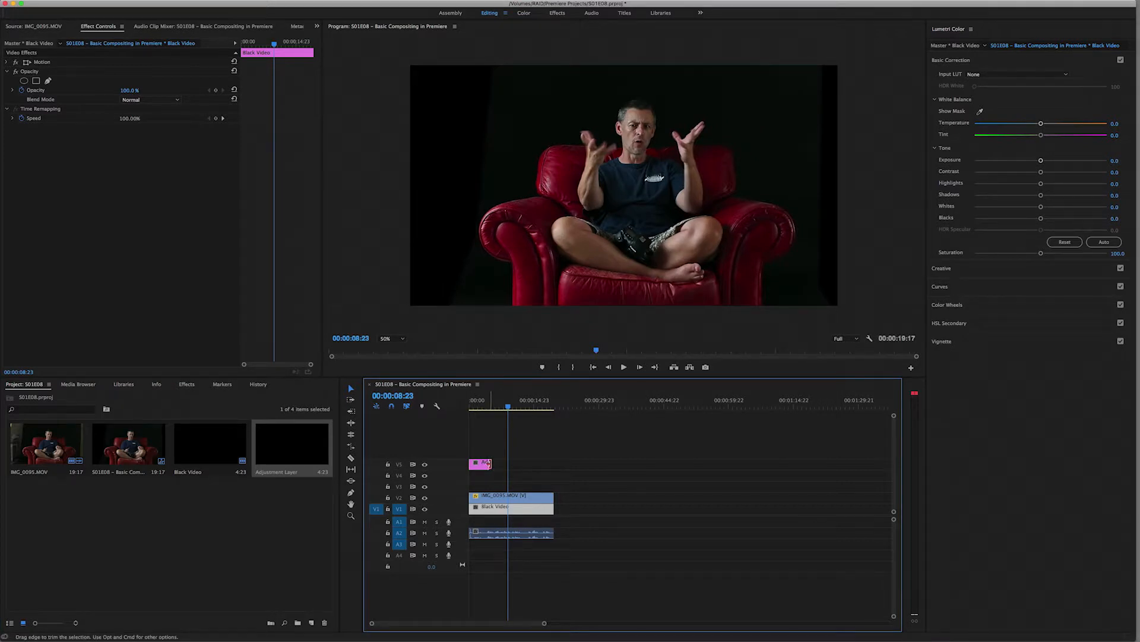
drag(492, 462, 558, 470)
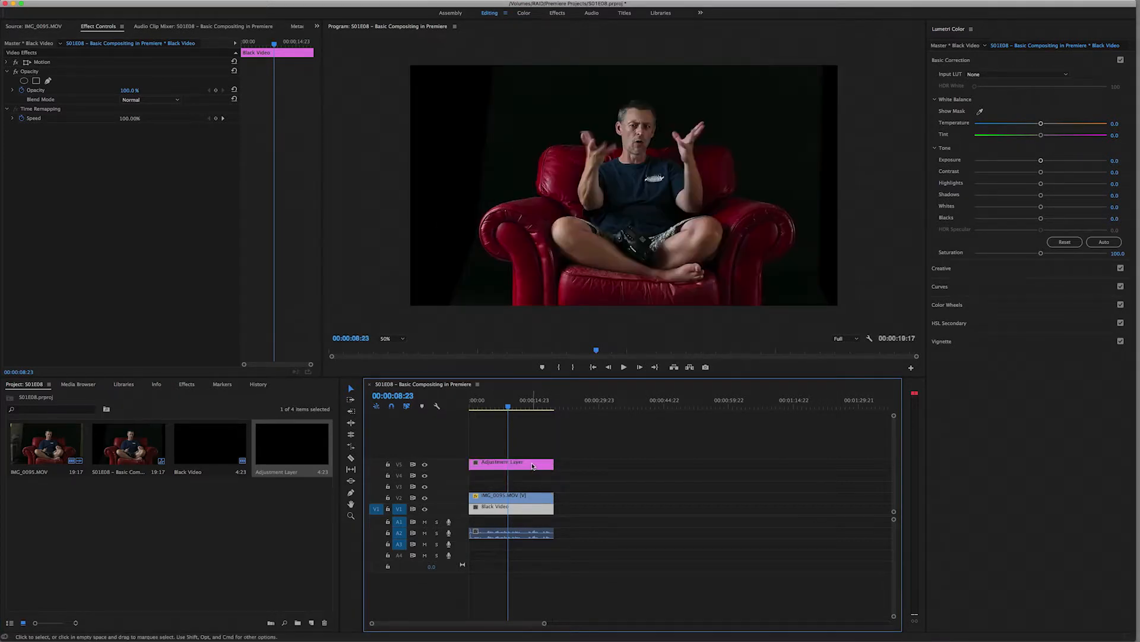
click(532, 467)
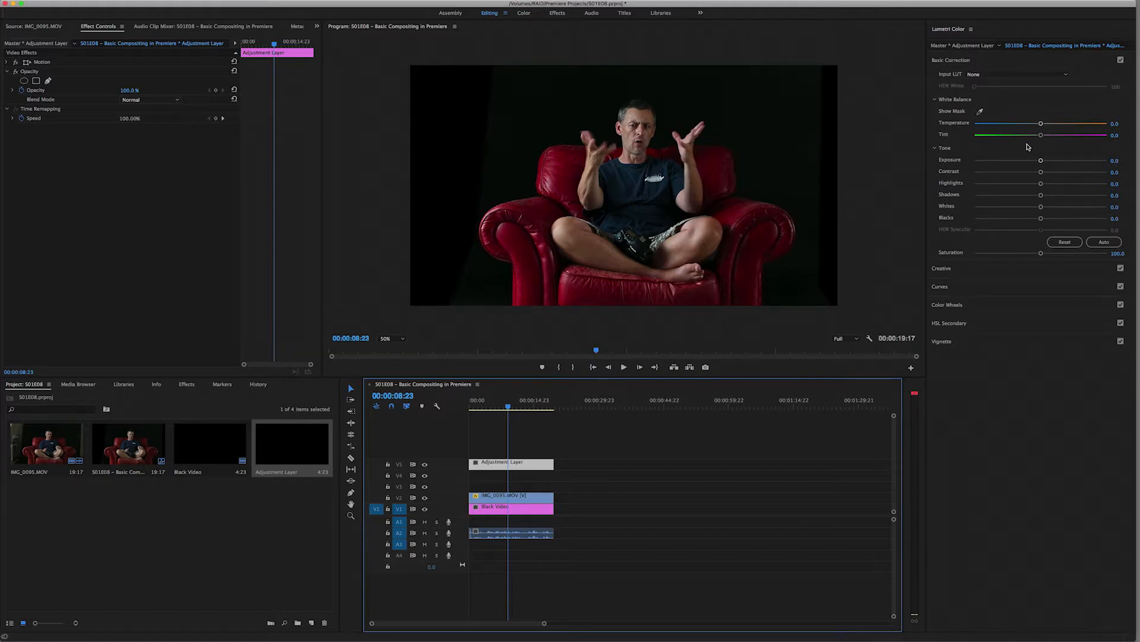
drag(1048, 161, 1084, 161)
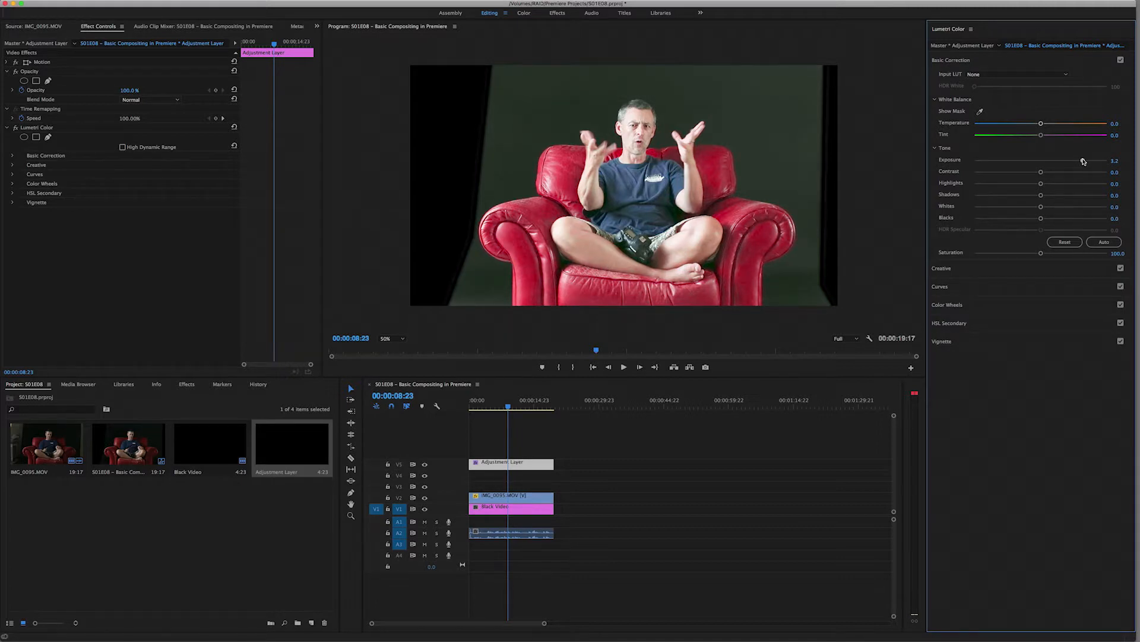
drag(1084, 161, 1081, 161)
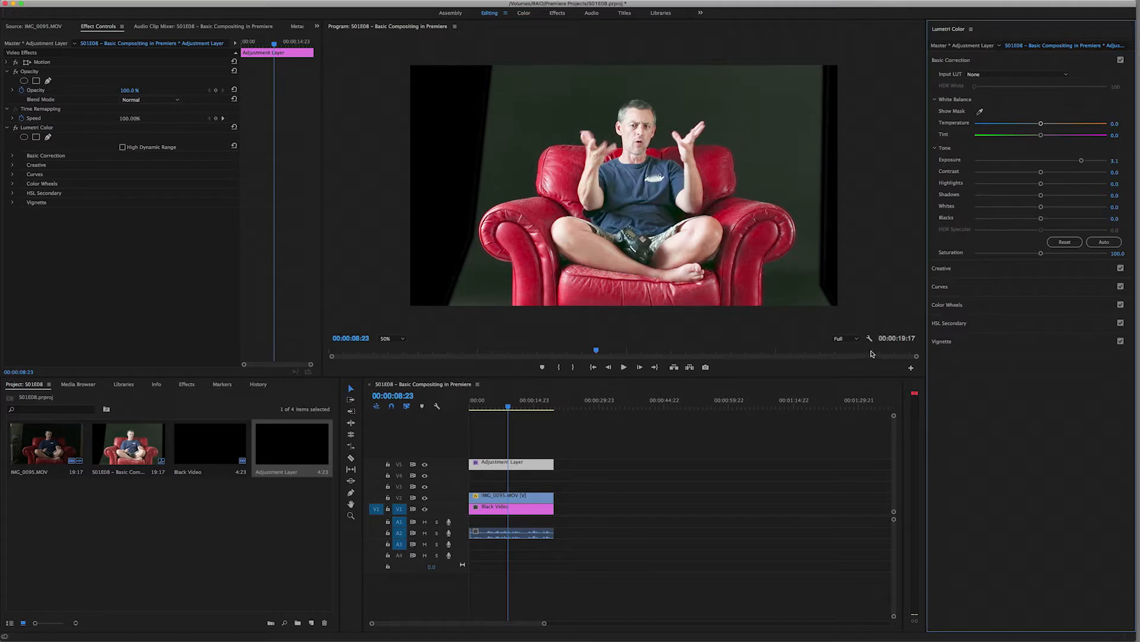
Set the Lumetri exposure of IMG_0095.MOV to 0 and lower its Blacks to -43.4
click(520, 500)
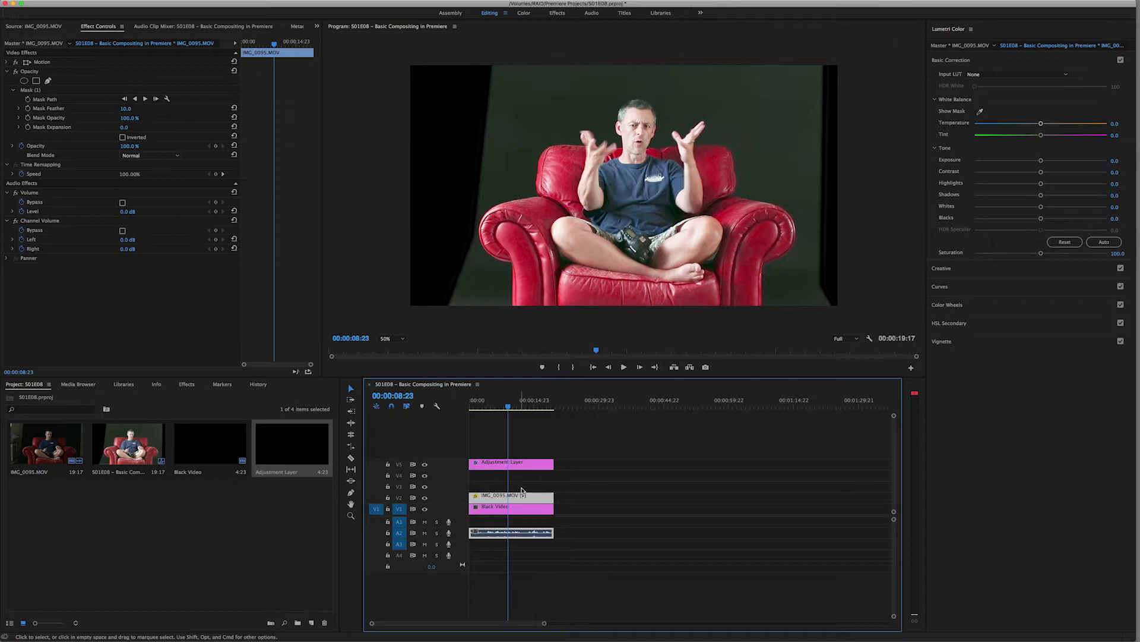
click(1044, 161)
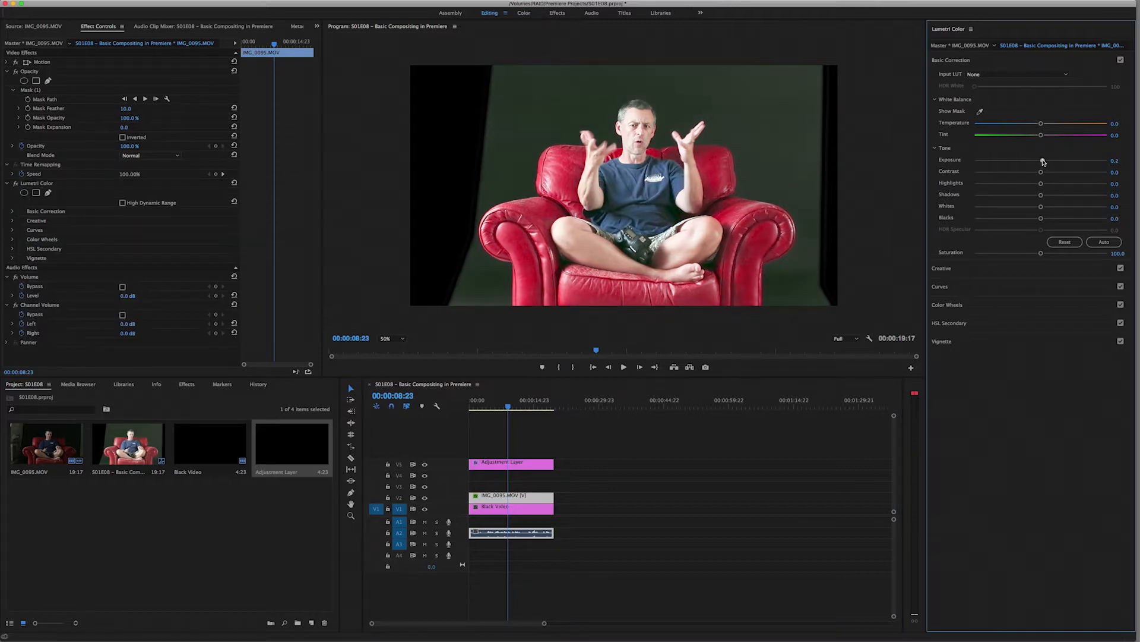
drag(1040, 161, 1036, 160)
click(1118, 161)
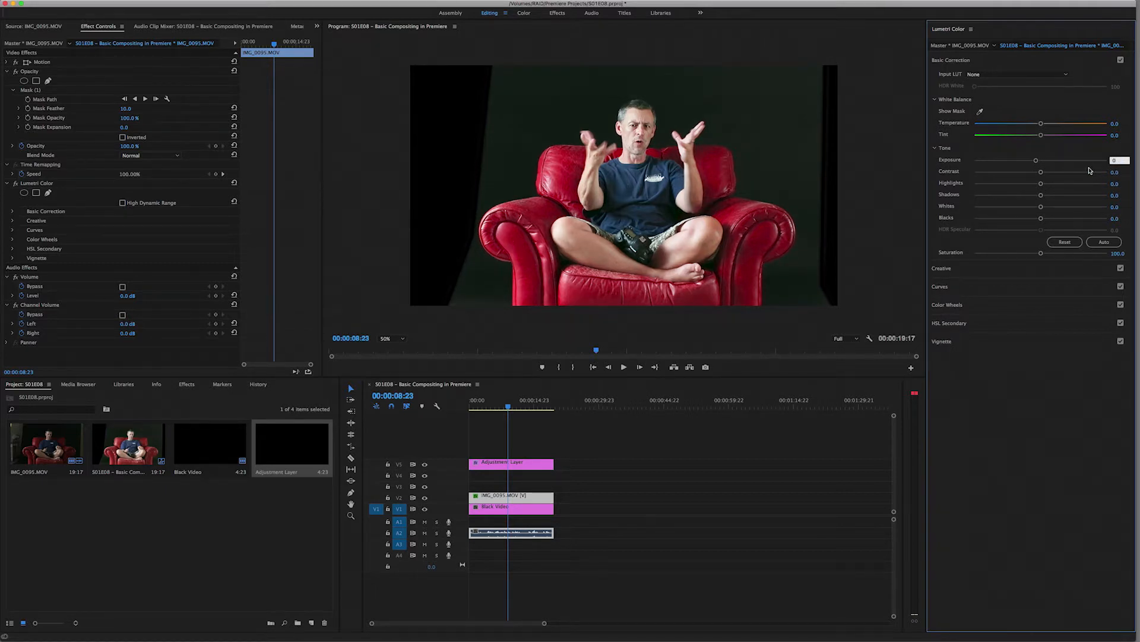
drag(1042, 219, 1010, 216)
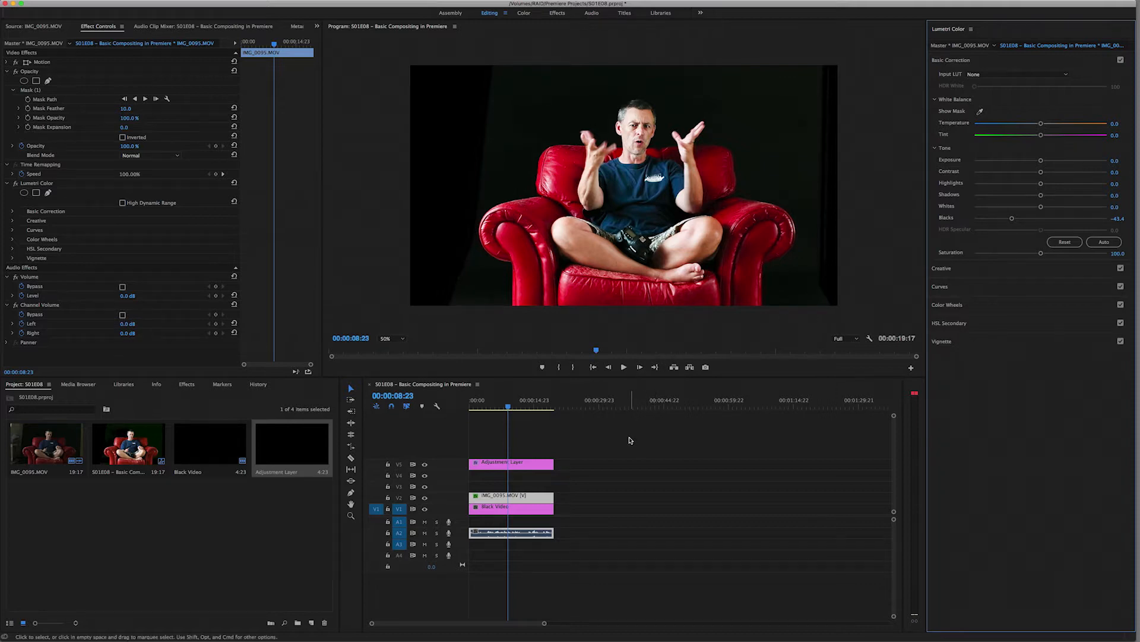
Delete the brightening adjustment layer on V5 from the timeline
click(521, 467)
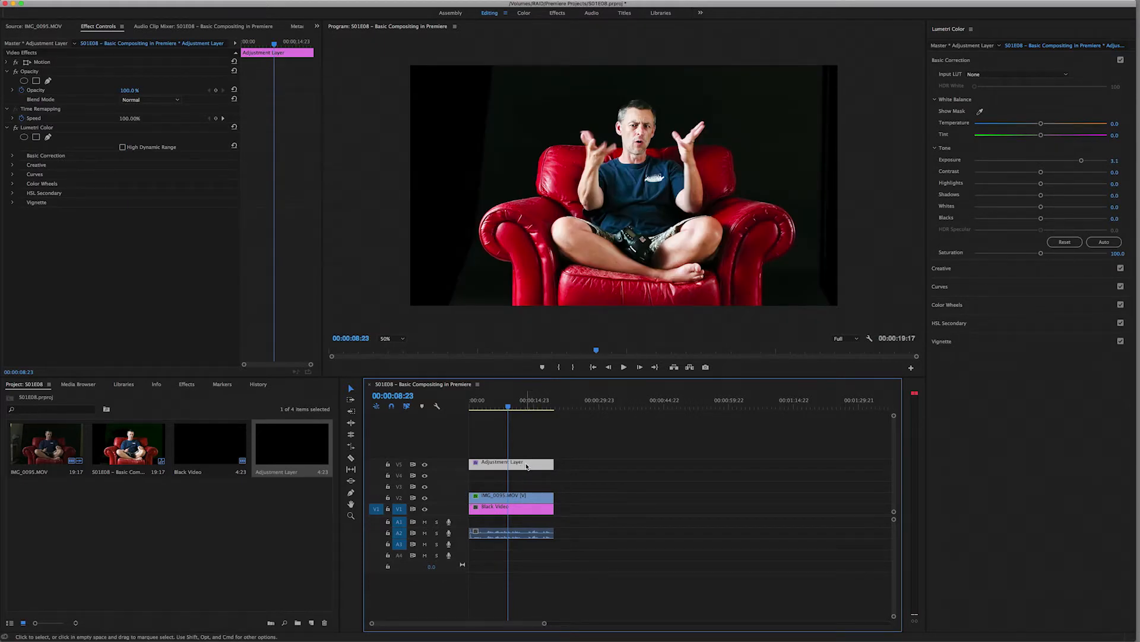
key(Delete)
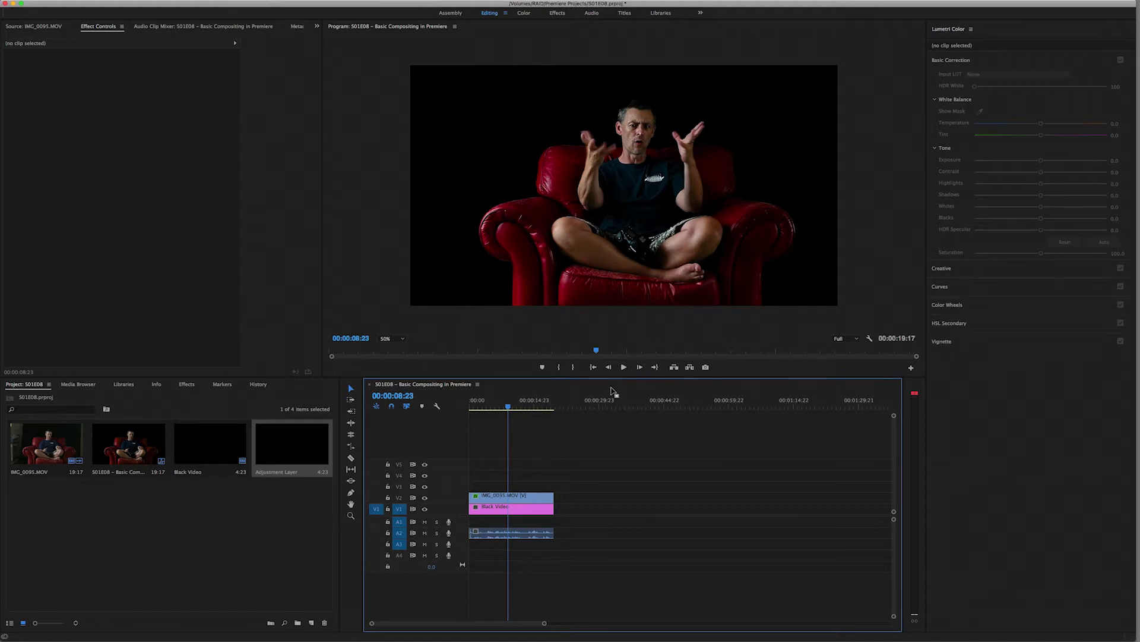
Create a new 1920 x 1080, 23.976 fps adjustment layer and place it on V4 across the clip's full length
click(205, 516)
right_click(208, 516)
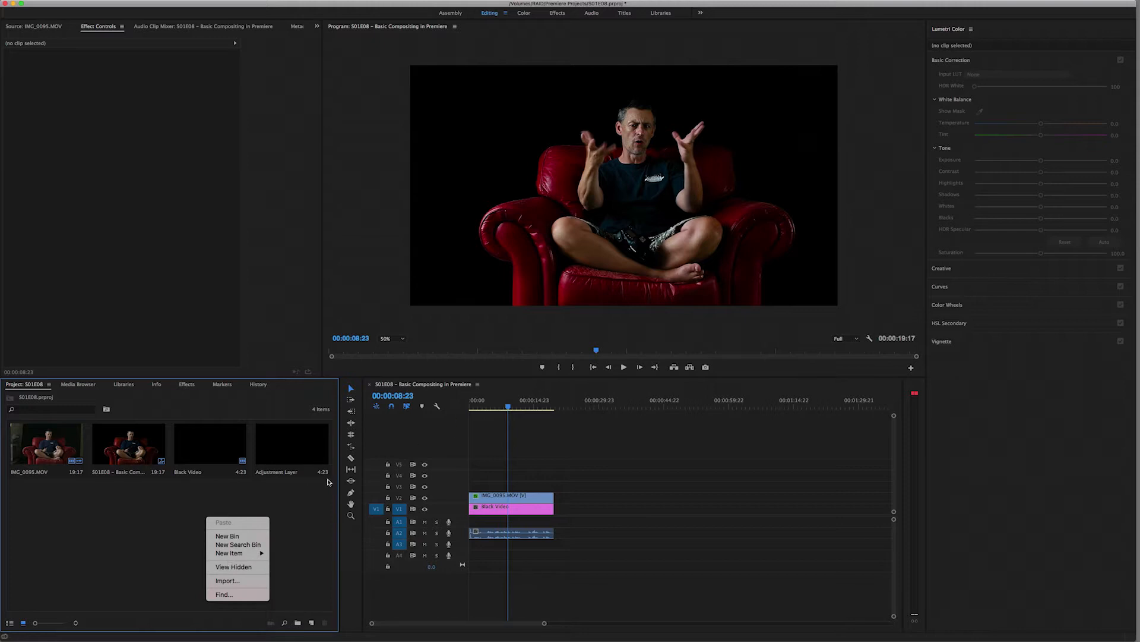
mouse_move(247, 553)
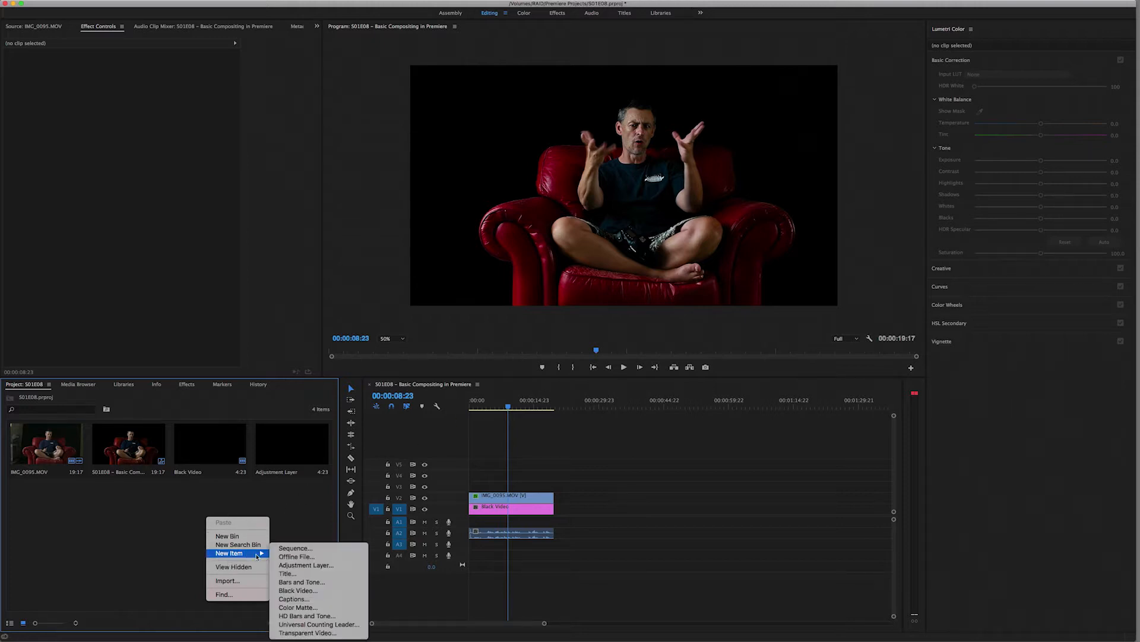
click(310, 566)
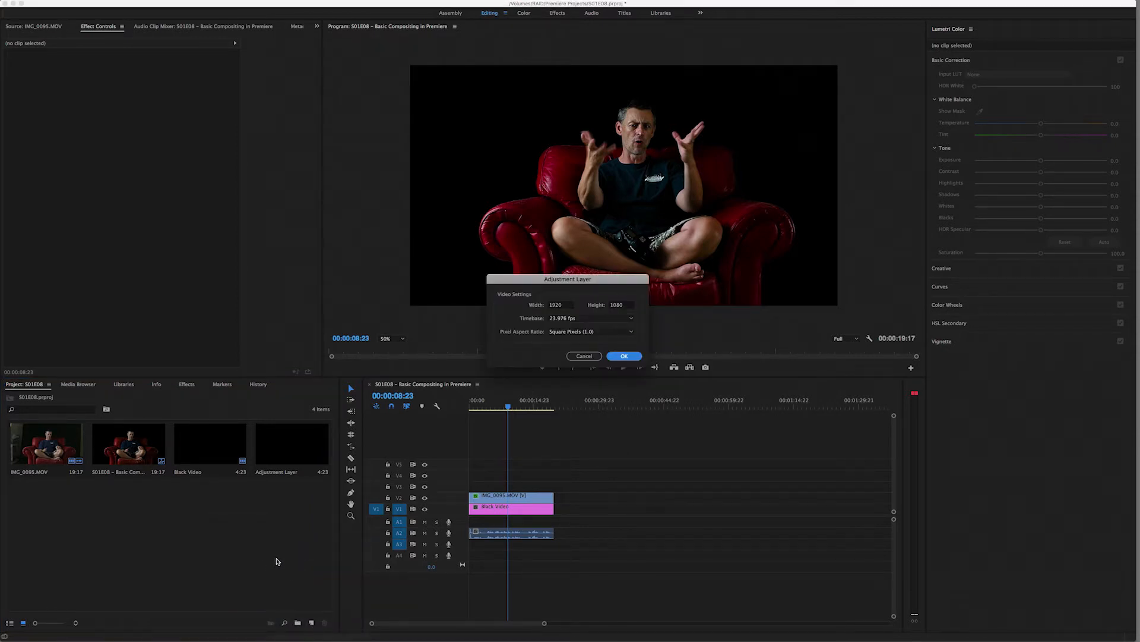
click(625, 356)
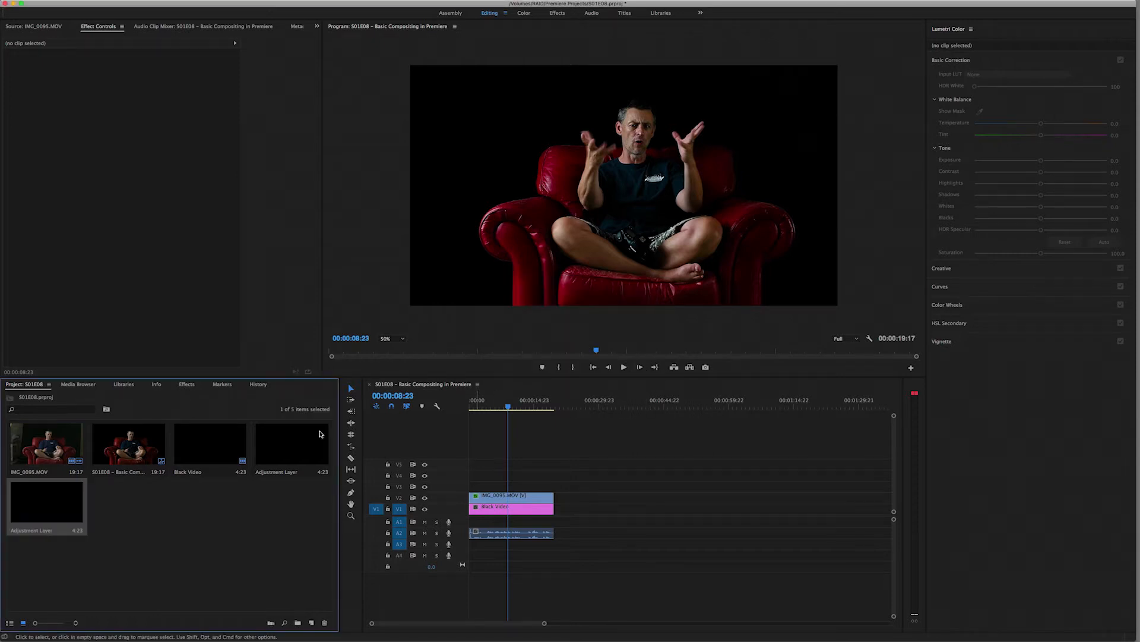
drag(51, 501, 553, 475)
Grade the V4 adjustment layer with Exposure 1.3, Shadows 12.3 and Highlights -17.2
click(534, 476)
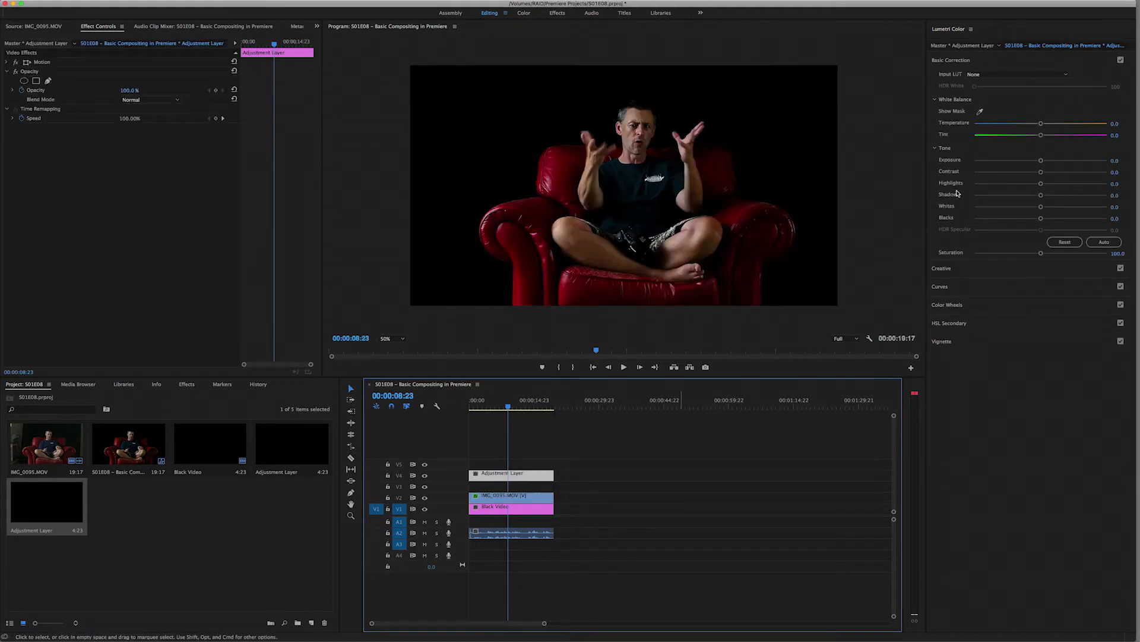
drag(1041, 162, 1056, 162)
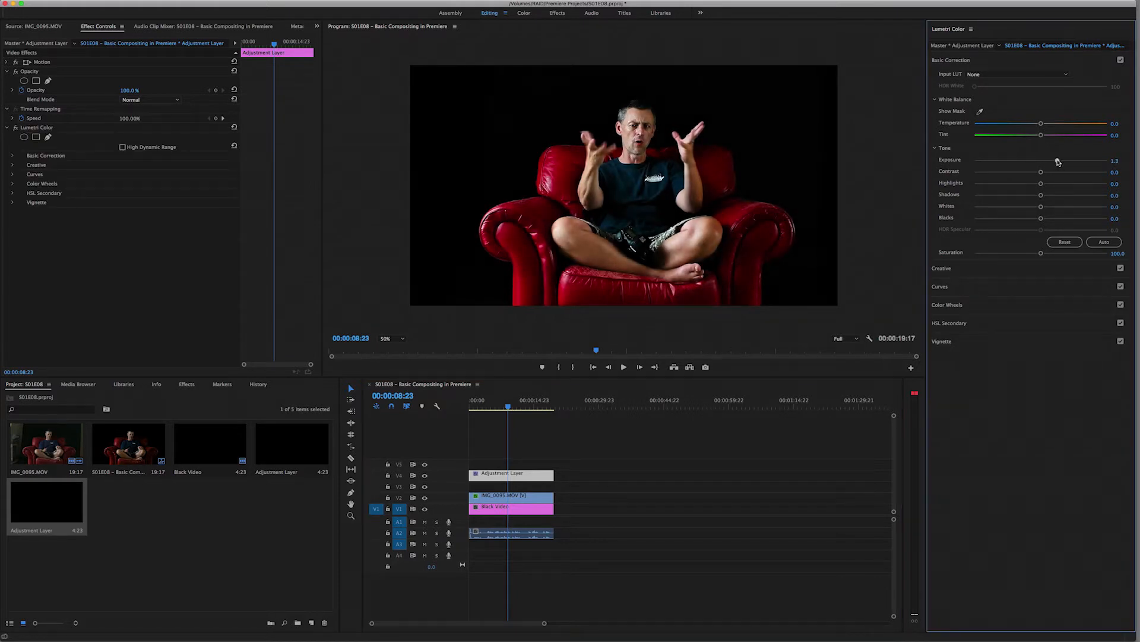
drag(1061, 162, 1031, 184)
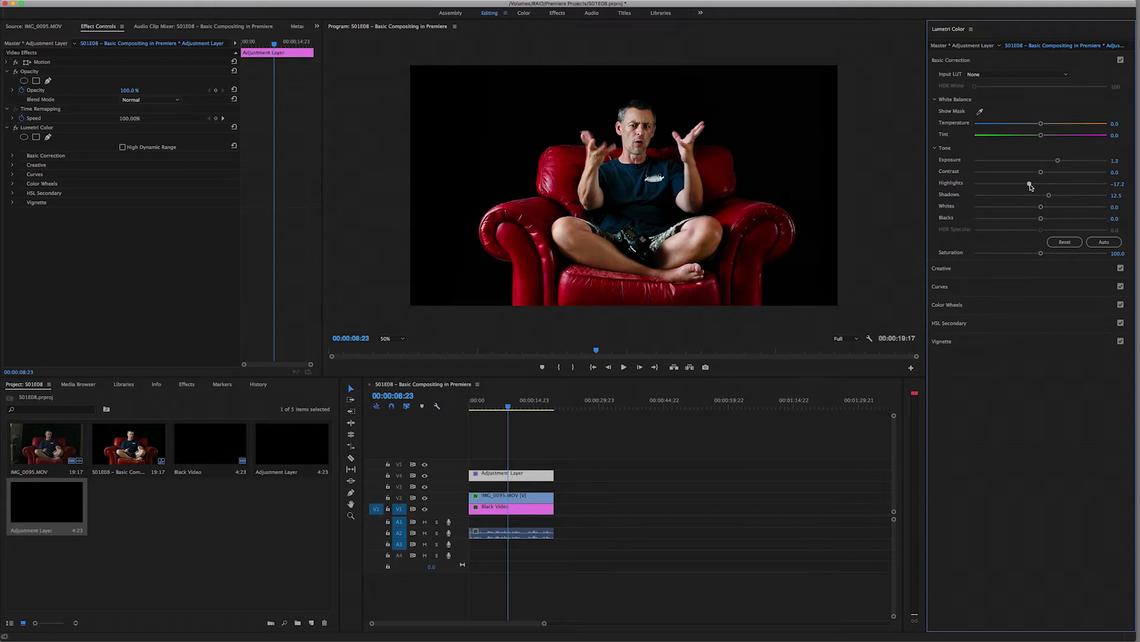